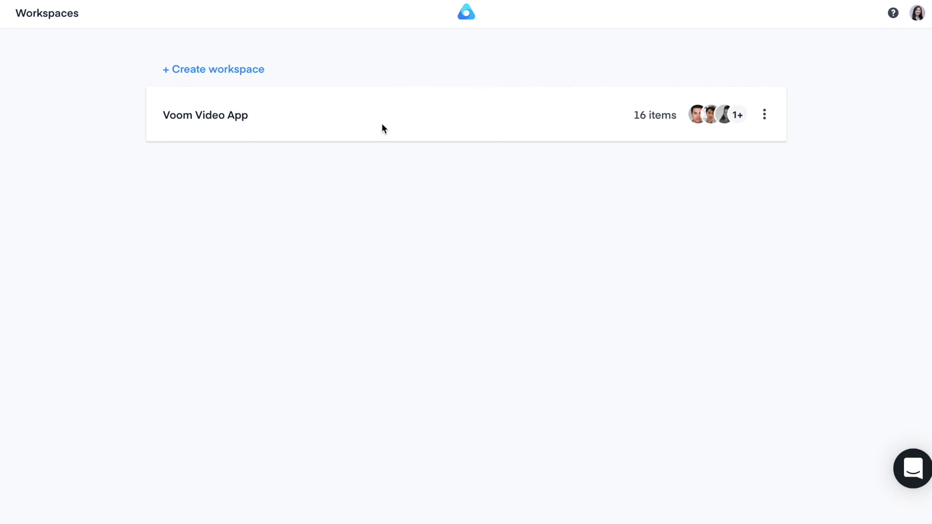
- Start a new workspace, browse the template library, then close it without choosing a template
{"action": "left_click", "coordinate": [234, 68]}
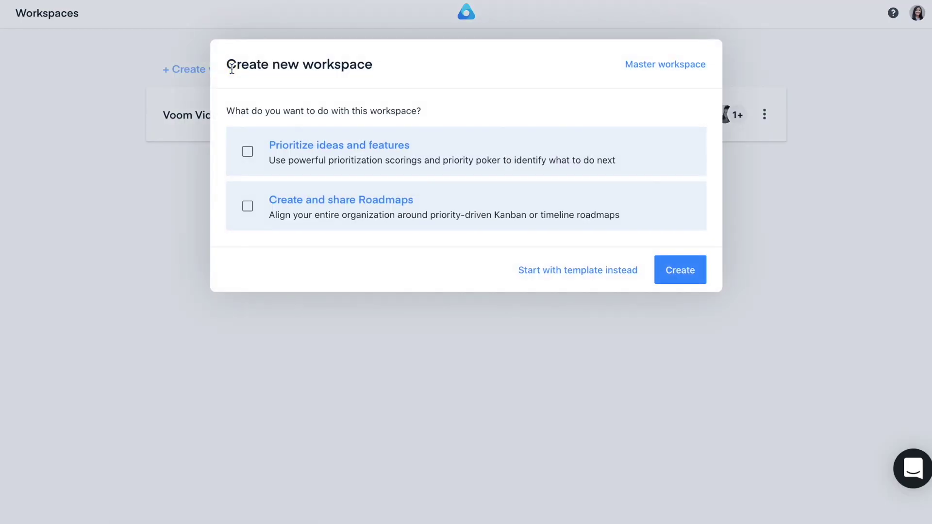
{"action": "left_click", "coordinate": [571, 271]}
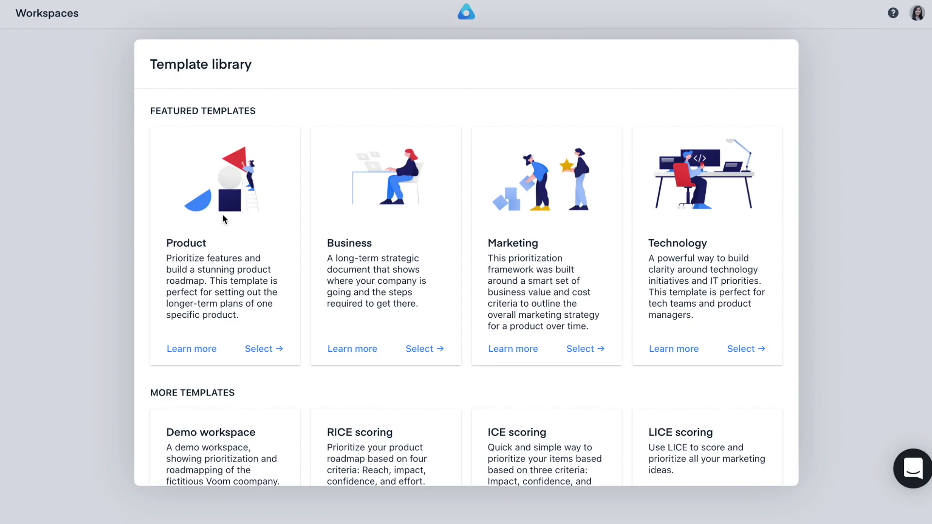
{"action": "scroll", "coordinate": [220, 217], "scroll_direction": "down", "scroll_amount": 3}
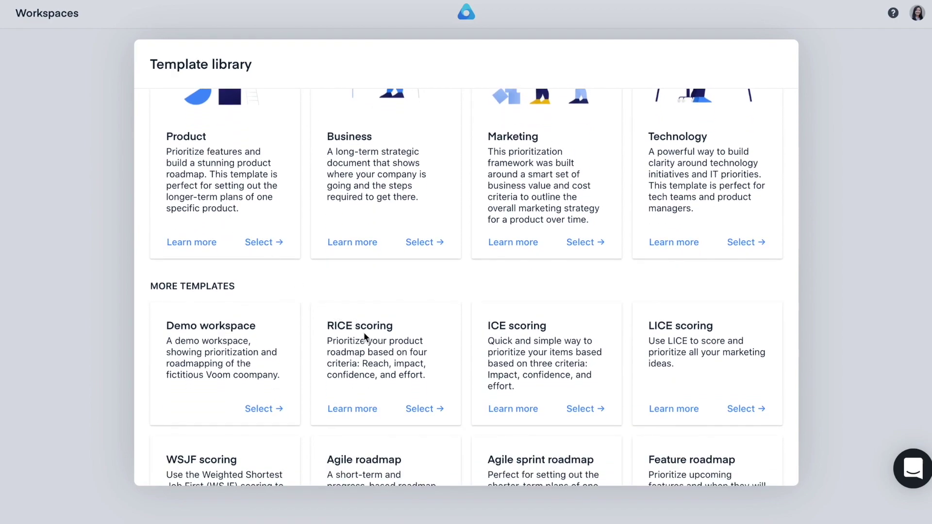
{"action": "scroll", "coordinate": [364, 334], "scroll_direction": "down", "scroll_amount": 3}
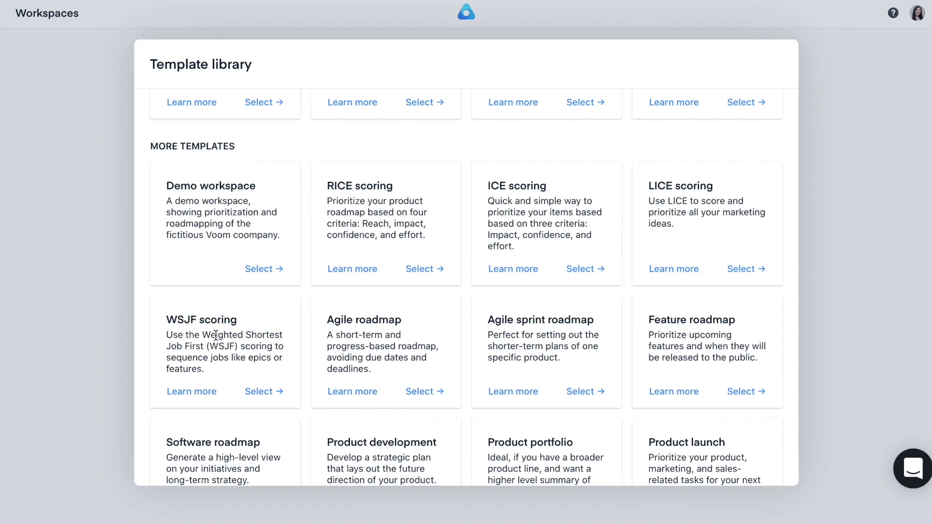
{"action": "left_click", "coordinate": [77, 371]}
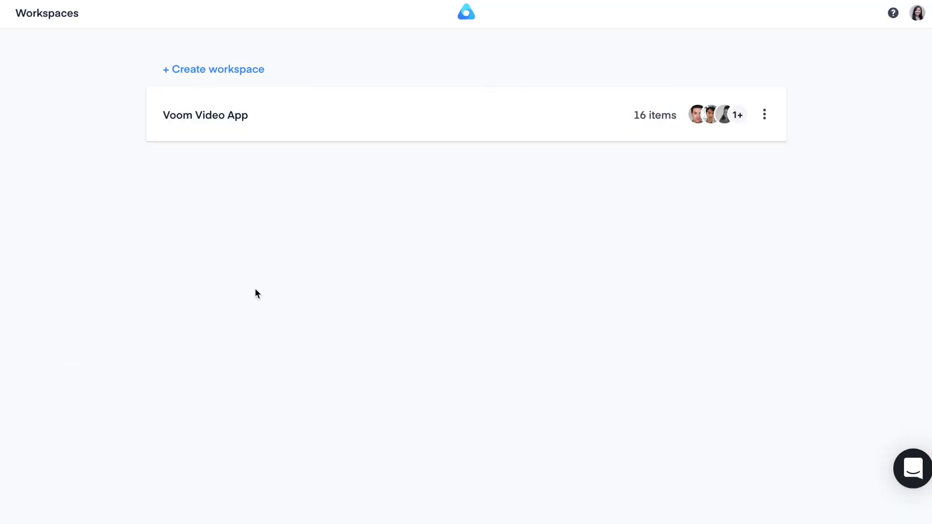
- Open the Voom Video App workspace and look over its integrations and apps list
{"action": "left_click", "coordinate": [500, 118]}
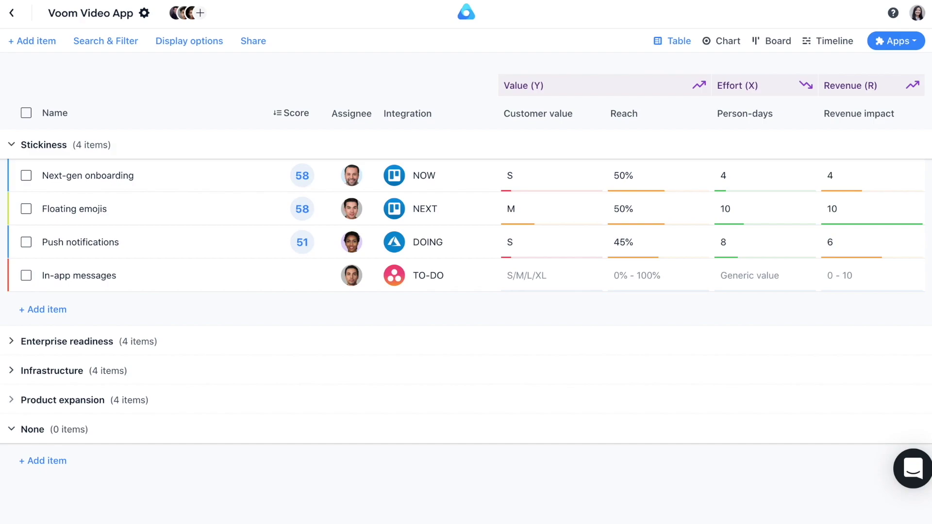
{"action": "left_click", "coordinate": [907, 41]}
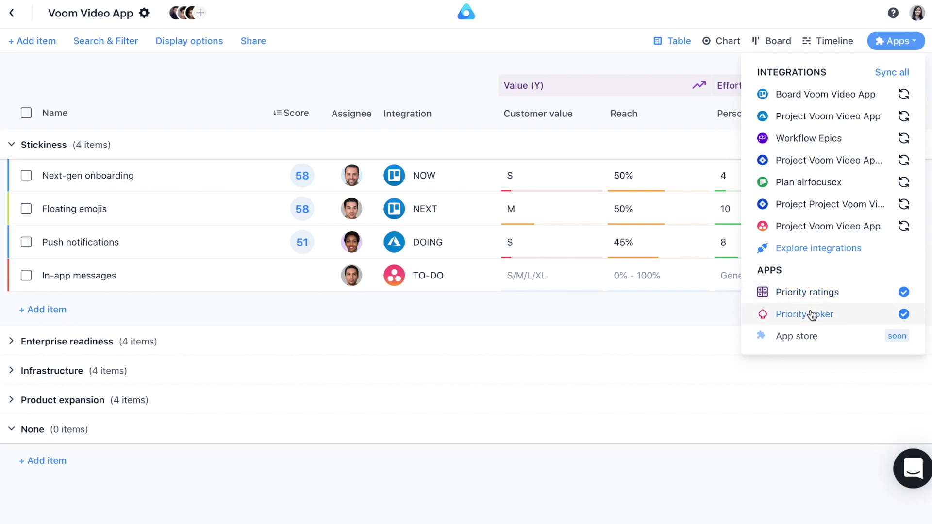
{"action": "left_click", "coordinate": [661, 328]}
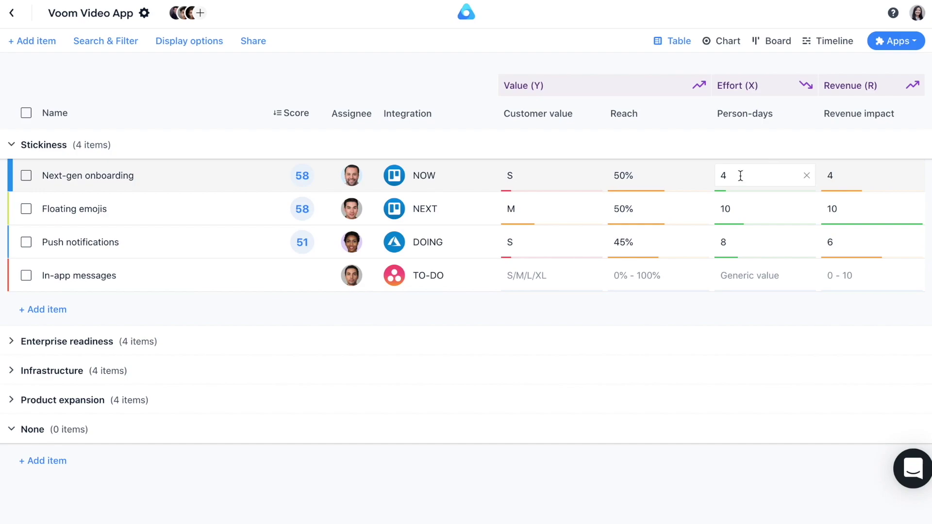
{"action": "mouse_move", "coordinate": [807, 85]}
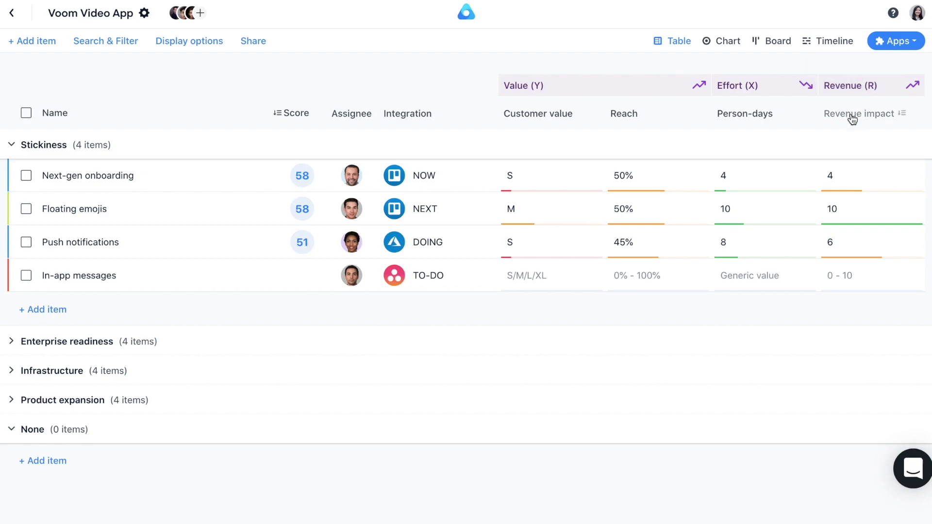
{"action": "left_click", "coordinate": [848, 173]}
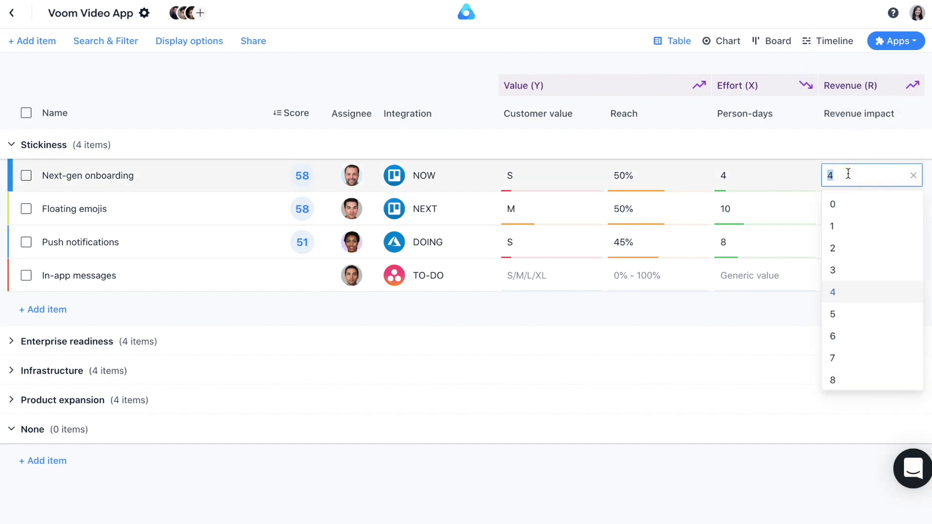
{"action": "left_click", "coordinate": [801, 142]}
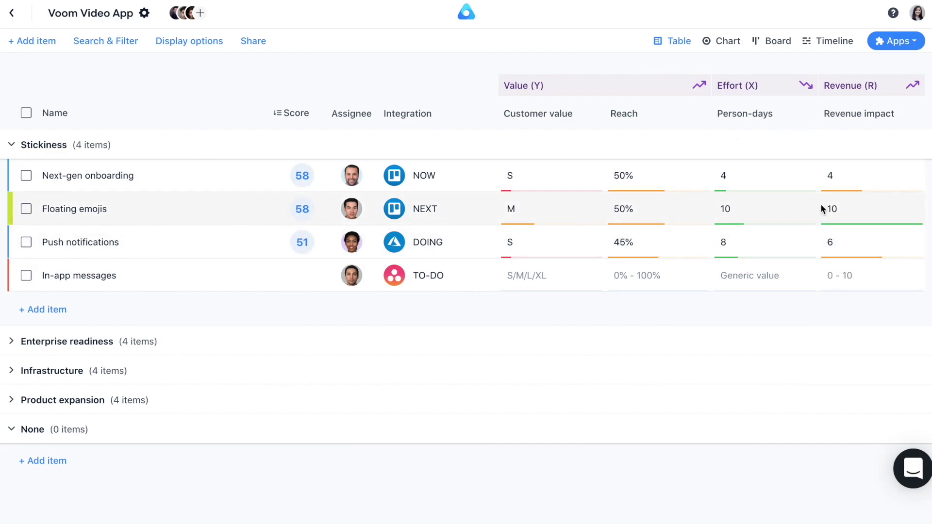
{"action": "left_click", "coordinate": [653, 171]}
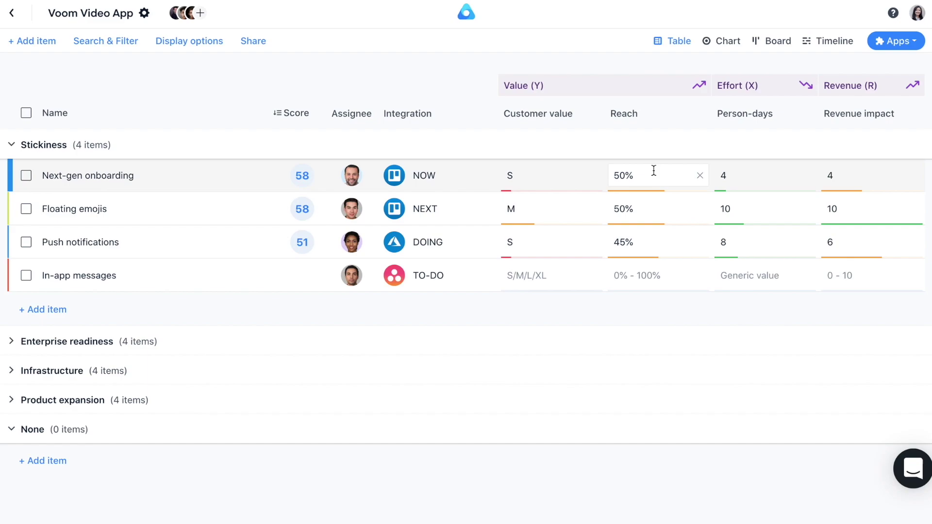
{"action": "key", "text": "Escape"}
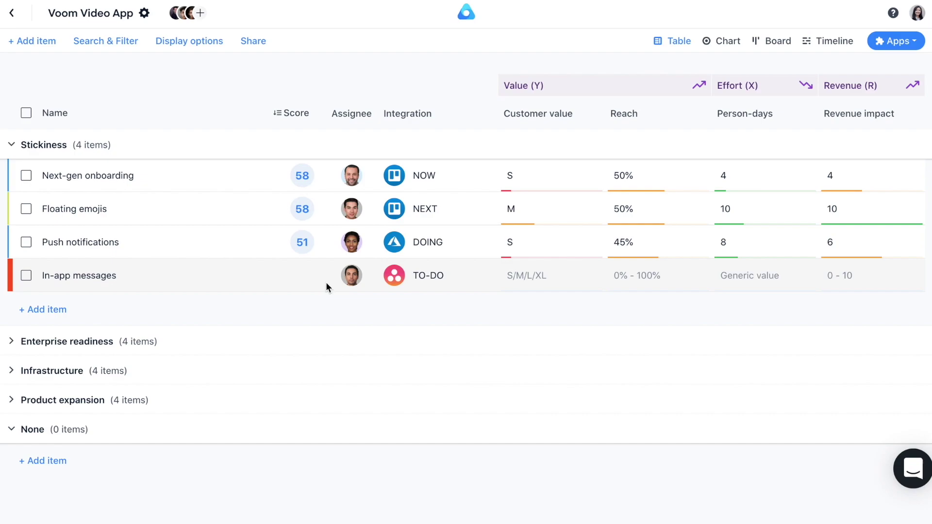
- Give In-app messages an XL customer value and 90% reach
{"action": "left_click", "coordinate": [532, 275]}
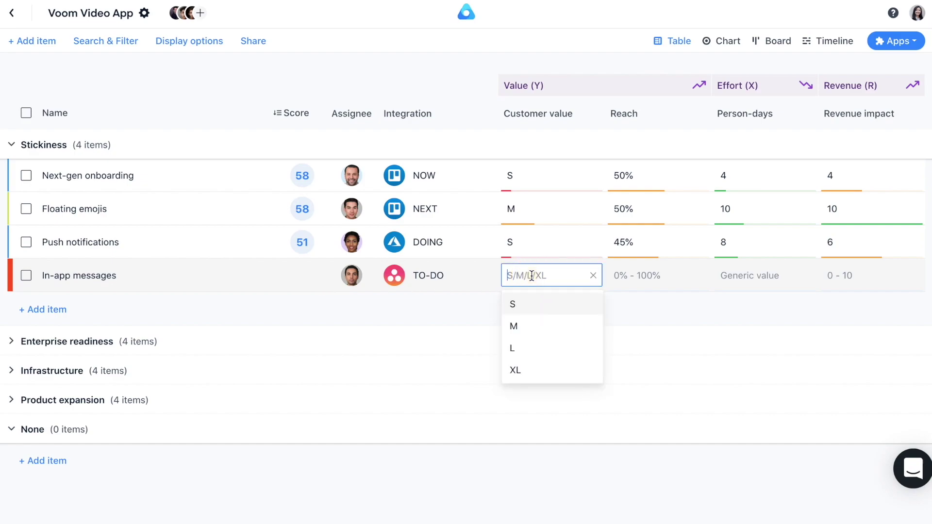
{"action": "left_click", "coordinate": [534, 371]}
{"action": "left_click", "coordinate": [651, 277]}
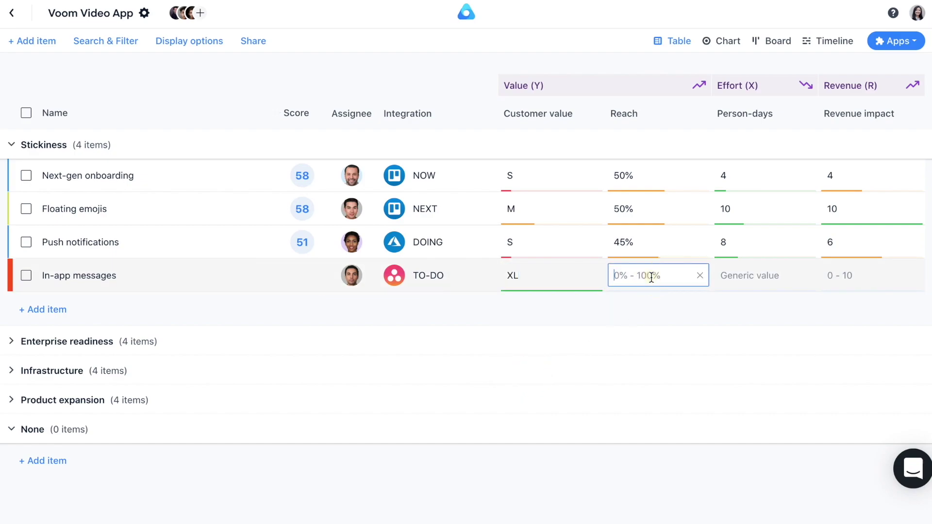
{"action": "type", "text": "90"}
{"action": "left_click", "coordinate": [680, 319]}
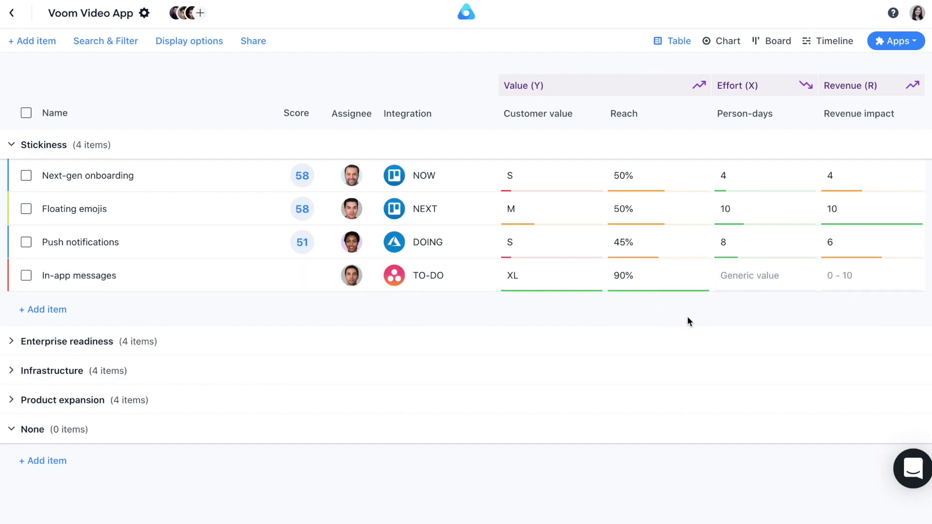
- Set In-app messages effort to 4 person-days, correcting 35, and revenue impact to 8
{"action": "left_click", "coordinate": [765, 274]}
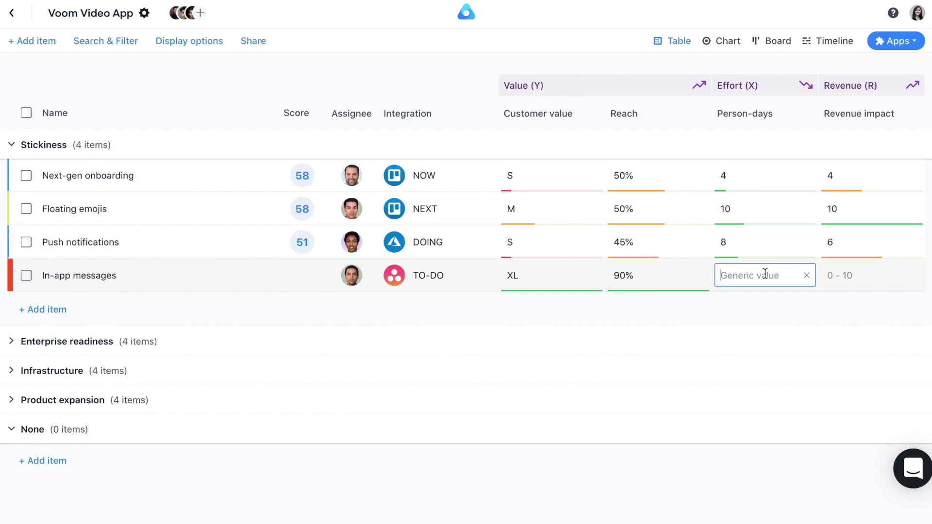
{"action": "type", "text": "35"}
{"action": "left_click", "coordinate": [811, 312]}
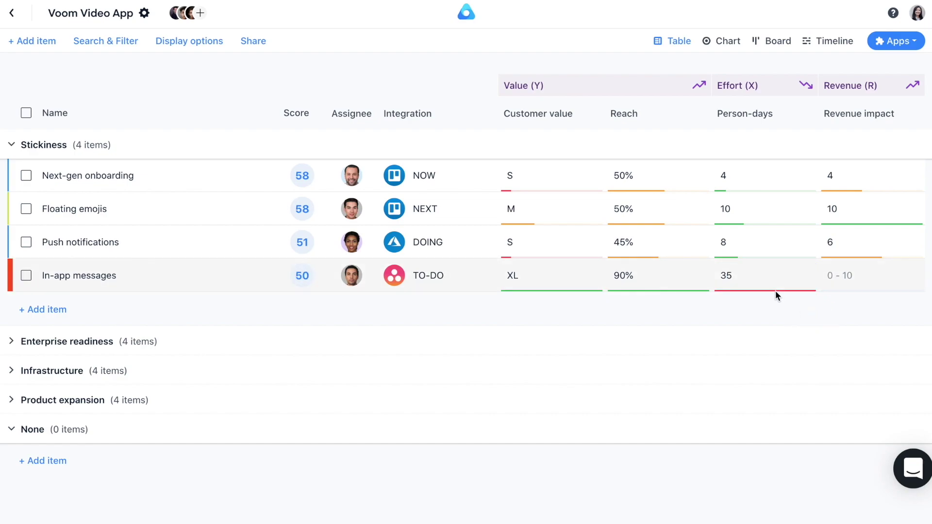
{"action": "left_click", "coordinate": [740, 274]}
{"action": "double_click", "coordinate": [740, 274]}
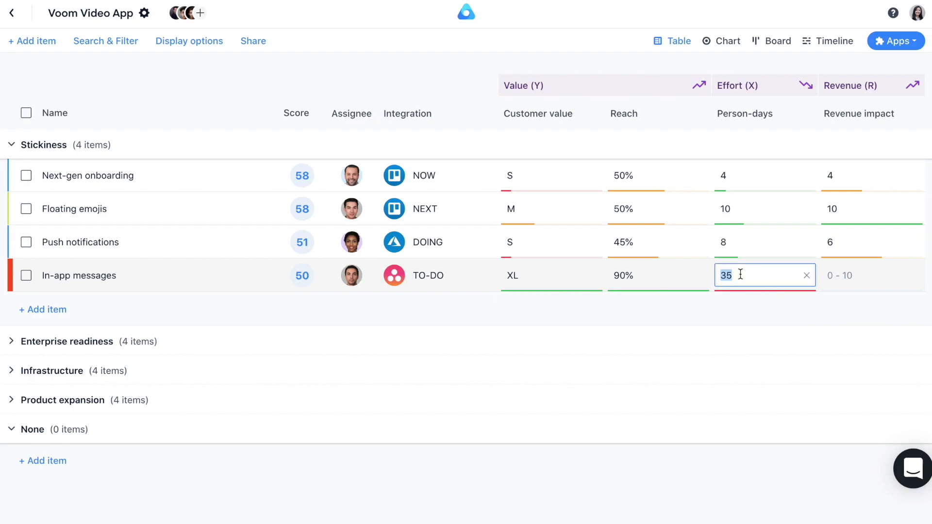
{"action": "type", "text": "4"}
{"action": "left_click", "coordinate": [847, 275]}
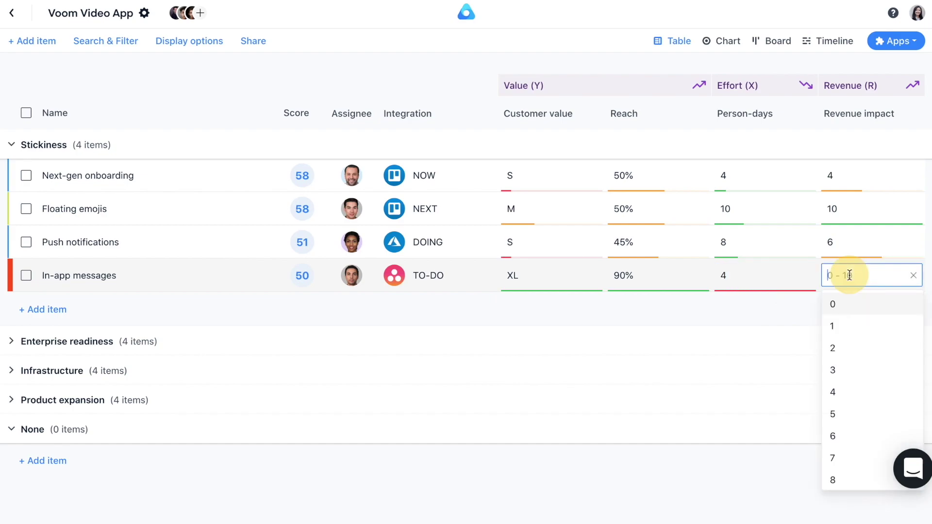
{"action": "left_click", "coordinate": [835, 473]}
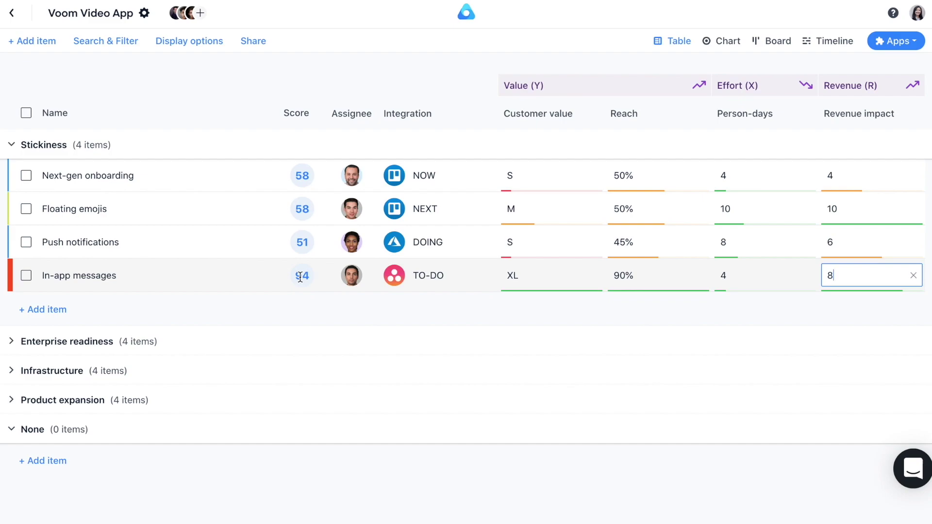
{"action": "left_click", "coordinate": [728, 41]}
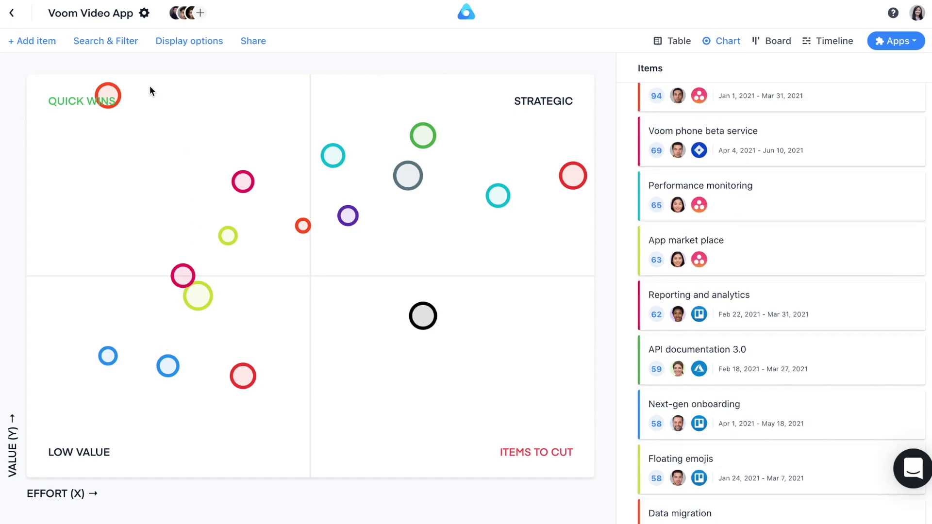
{"action": "left_click", "coordinate": [111, 94]}
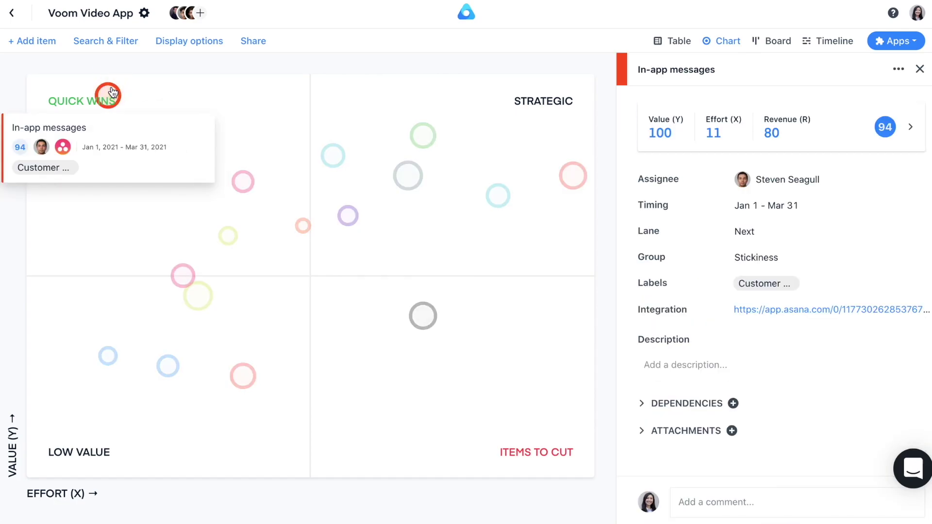
{"action": "left_click", "coordinate": [425, 317]}
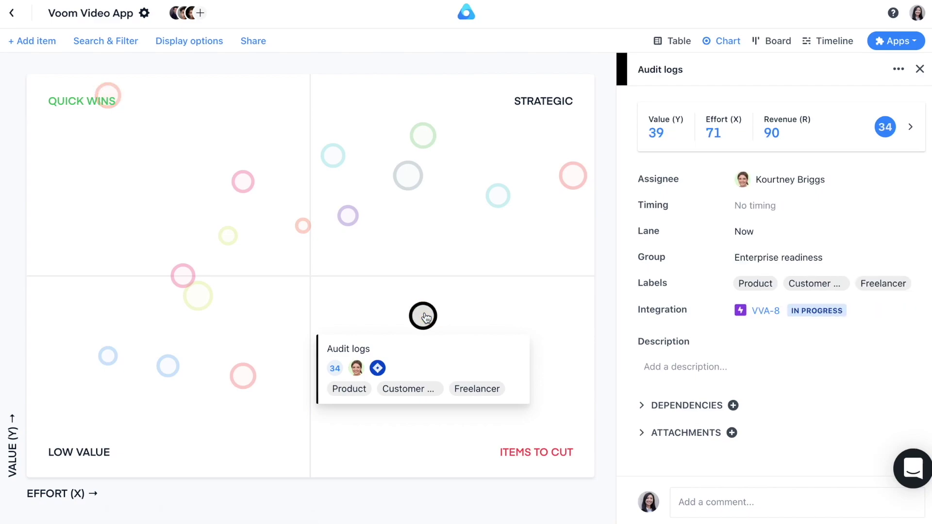
{"action": "left_click", "coordinate": [108, 92]}
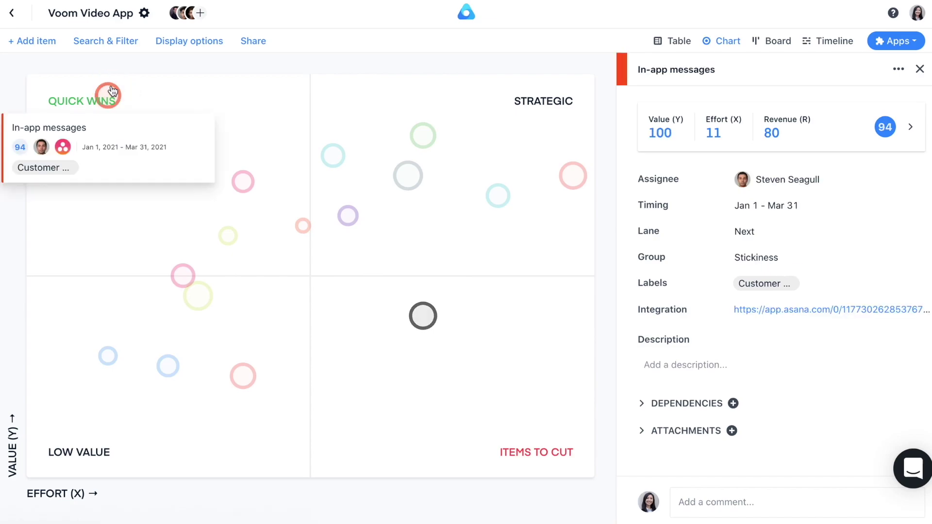
{"action": "left_click", "coordinate": [774, 206]}
{"action": "left_click", "coordinate": [450, 277]}
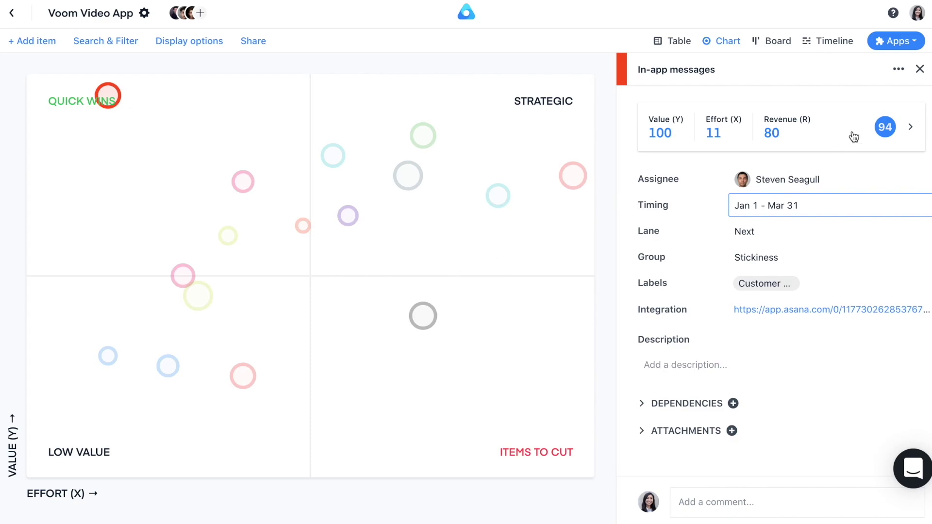
{"action": "left_click", "coordinate": [920, 68]}
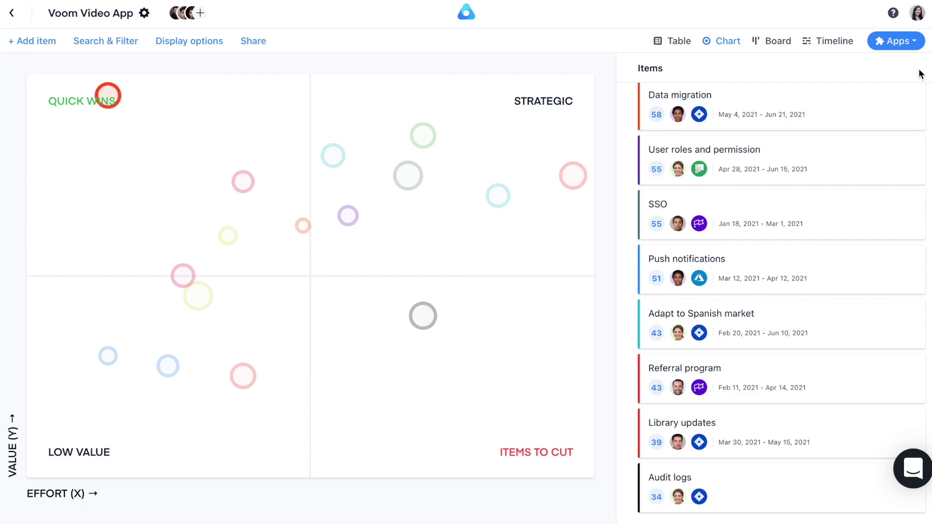
- Open Priority ratings settings and return Revenue's weight to 0%, leaving Value and Effort at 50%
{"action": "left_click", "coordinate": [894, 42]}
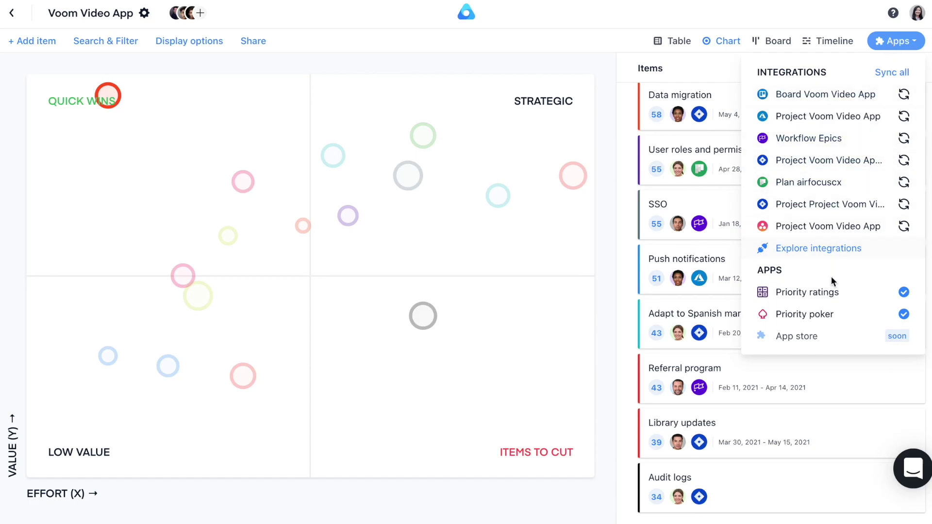
{"action": "left_click", "coordinate": [823, 301]}
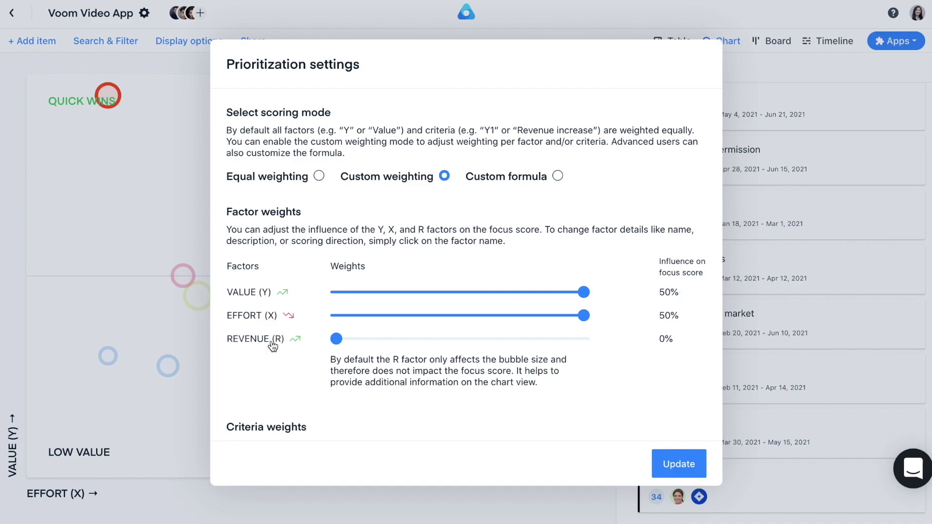
{"action": "left_click", "coordinate": [395, 339]}
{"action": "left_click_drag", "start_coordinate": [363, 342], "coordinate": [329, 339]}
{"action": "left_click", "coordinate": [249, 291]}
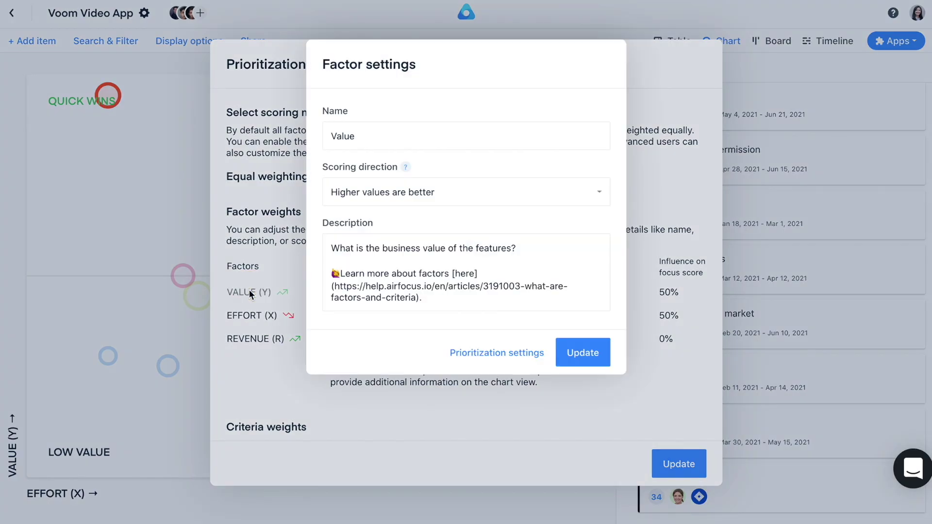
{"action": "left_click", "coordinate": [583, 354]}
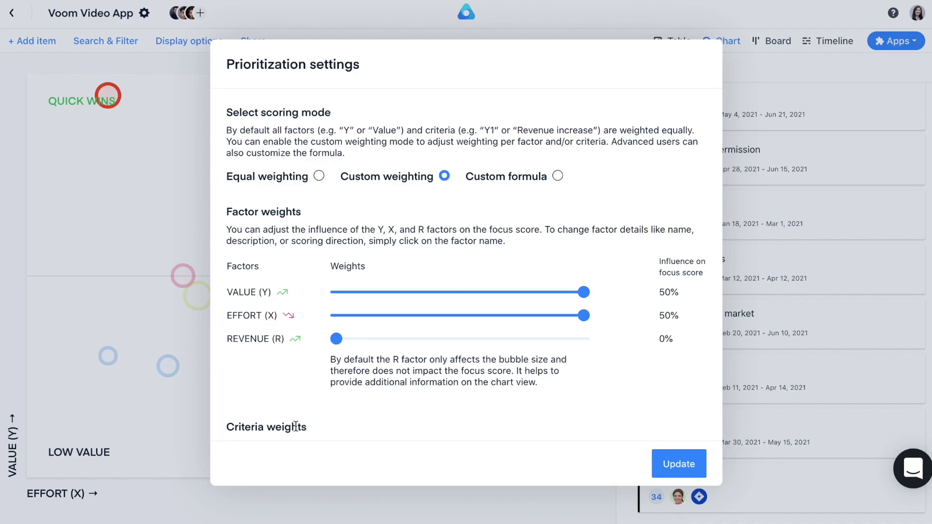
{"action": "scroll", "coordinate": [296, 426], "scroll_direction": "down", "scroll_amount": 5}
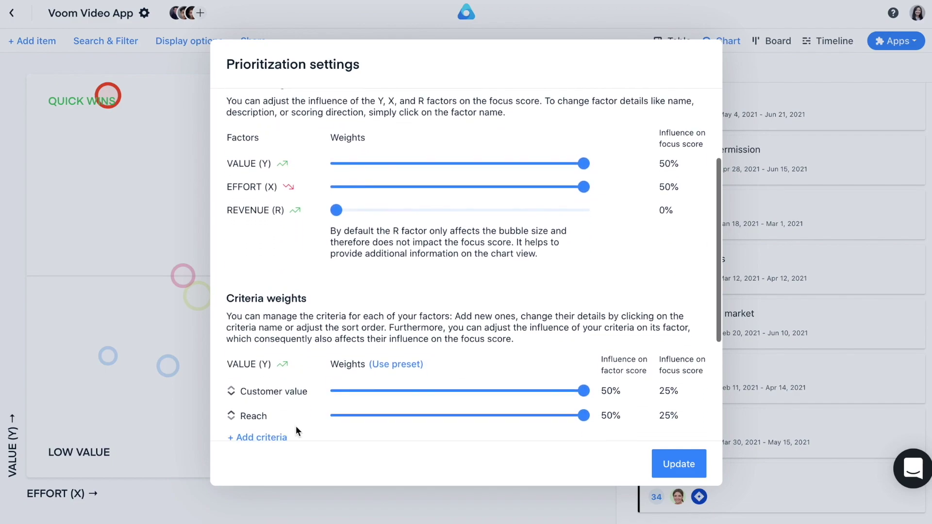
{"action": "scroll", "coordinate": [296, 428], "scroll_direction": "down", "scroll_amount": 3}
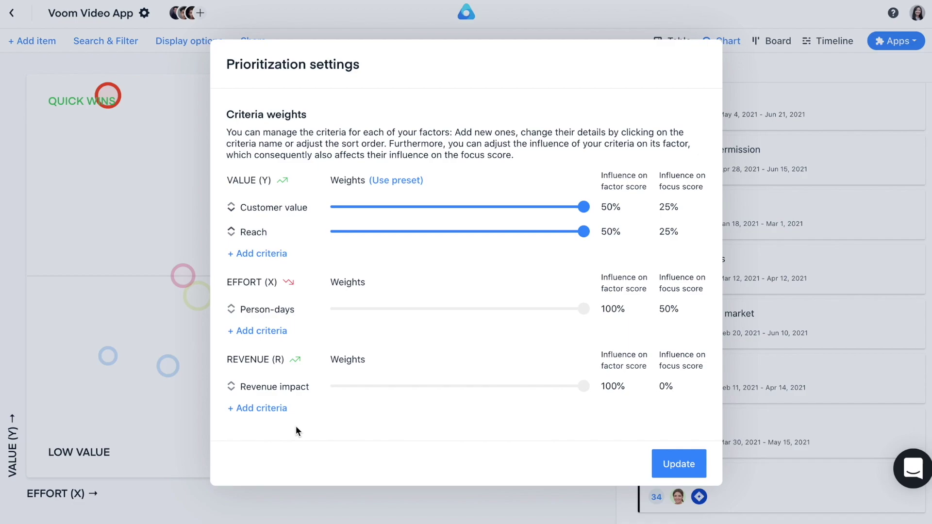
{"action": "left_click", "coordinate": [268, 328]}
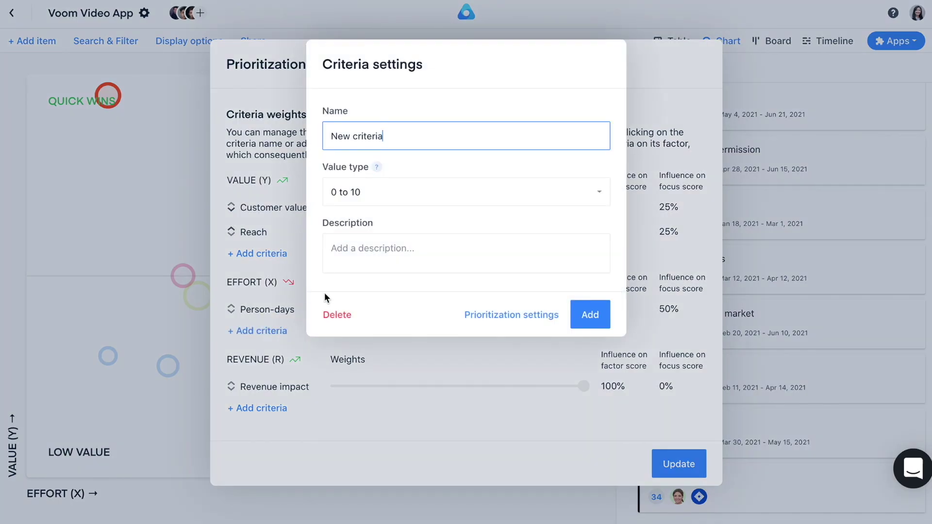
{"action": "left_click", "coordinate": [600, 193]}
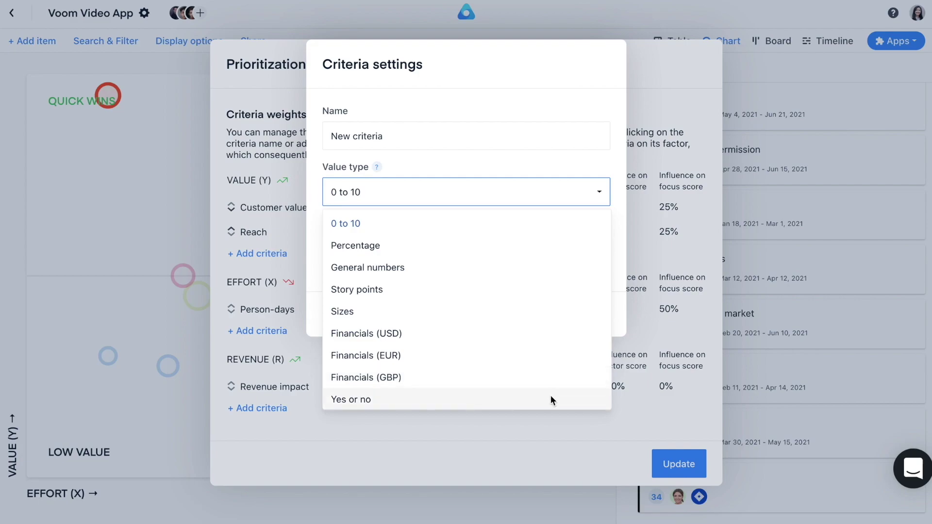
{"action": "left_click", "coordinate": [514, 466]}
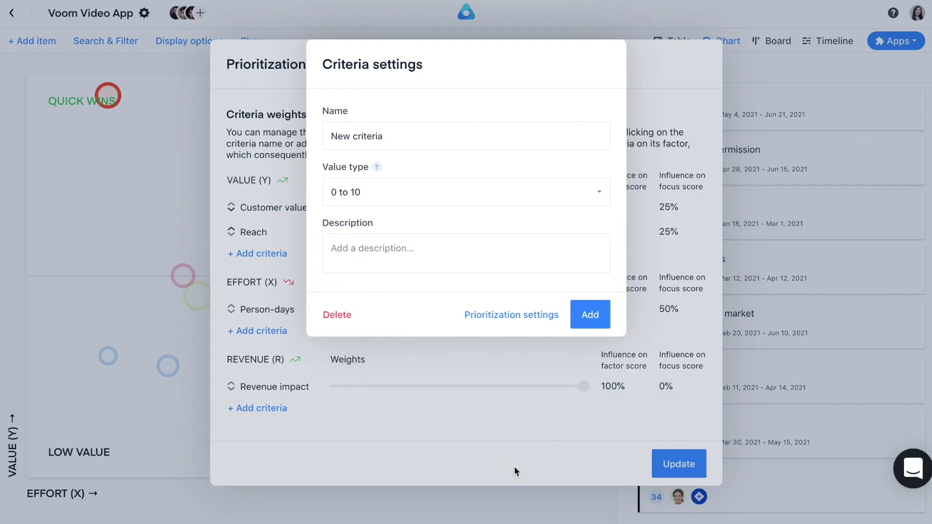
{"action": "left_click", "coordinate": [566, 367]}
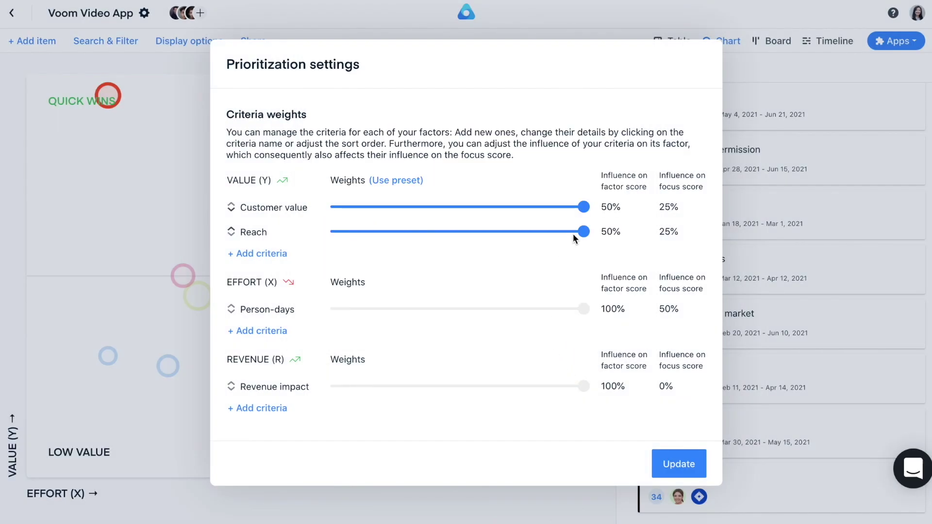
{"action": "mouse_move", "coordinate": [583, 232]}
{"action": "left_mouse_down"}
{"action": "mouse_move", "coordinate": [462, 240]}
{"action": "mouse_move", "coordinate": [596, 232]}
{"action": "left_mouse_up"}
{"action": "scroll", "coordinate": [594, 228], "scroll_direction": "up", "scroll_amount": 5}
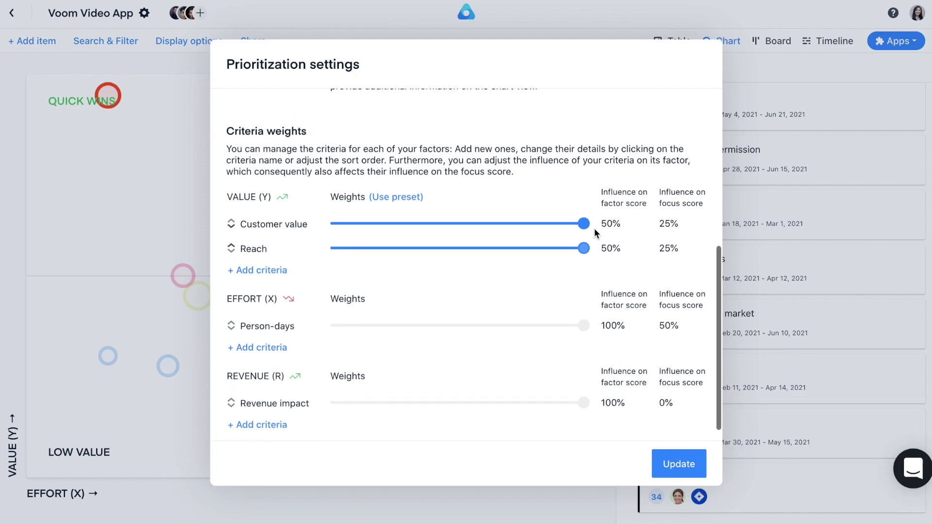
{"action": "scroll", "coordinate": [594, 228], "scroll_direction": "up", "scroll_amount": 2}
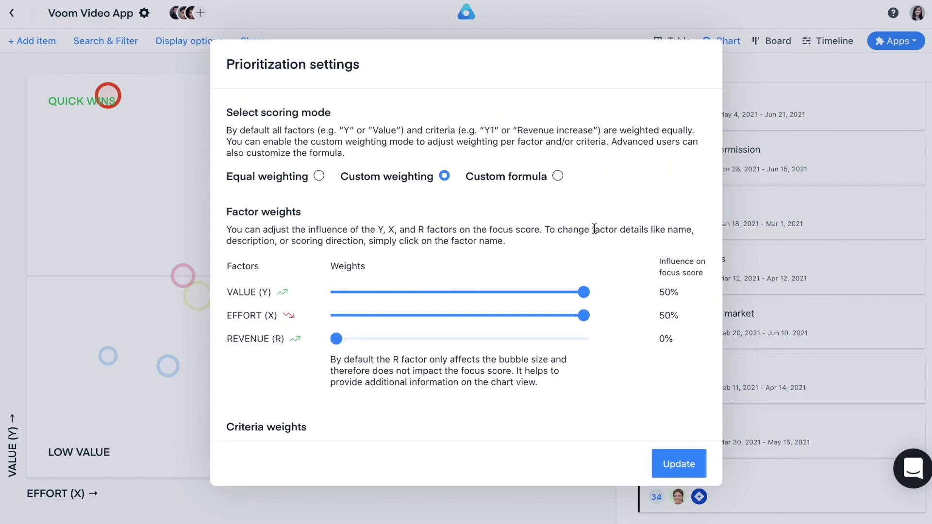
- Select Custom formula scoring and review the factor formulas down to Score = (Y + (1 - X)) / 2 * 100
{"action": "left_click", "coordinate": [558, 178]}
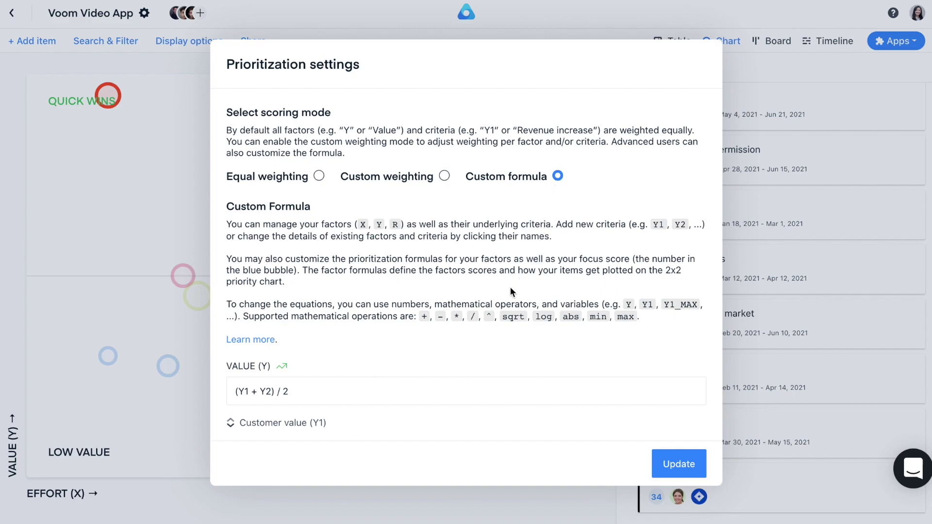
{"action": "scroll", "coordinate": [443, 369], "scroll_direction": "down", "scroll_amount": 2}
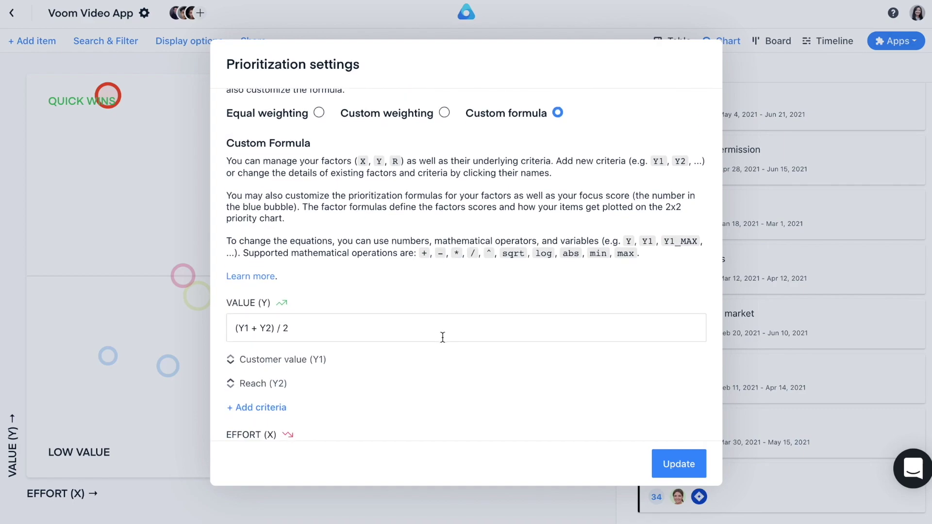
{"action": "scroll", "coordinate": [442, 337], "scroll_direction": "down", "scroll_amount": 5}
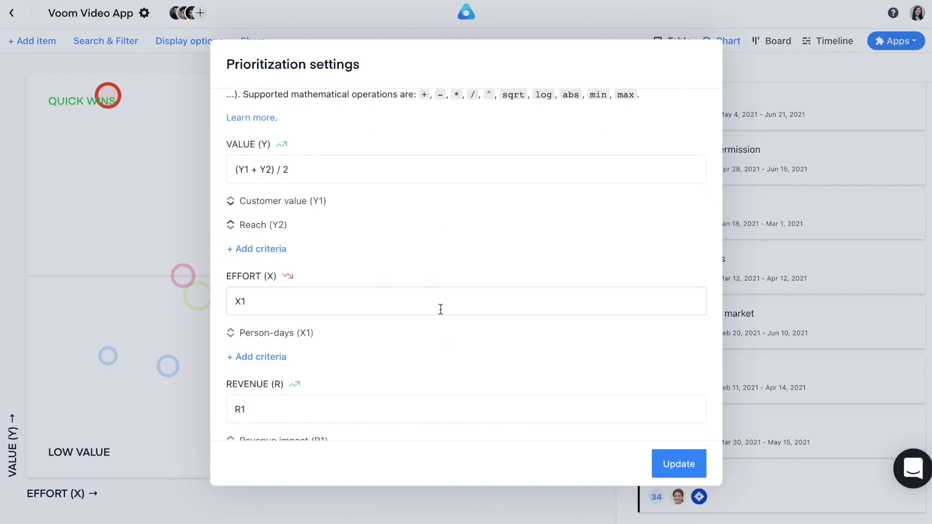
{"action": "scroll", "coordinate": [440, 309], "scroll_direction": "down", "scroll_amount": 4}
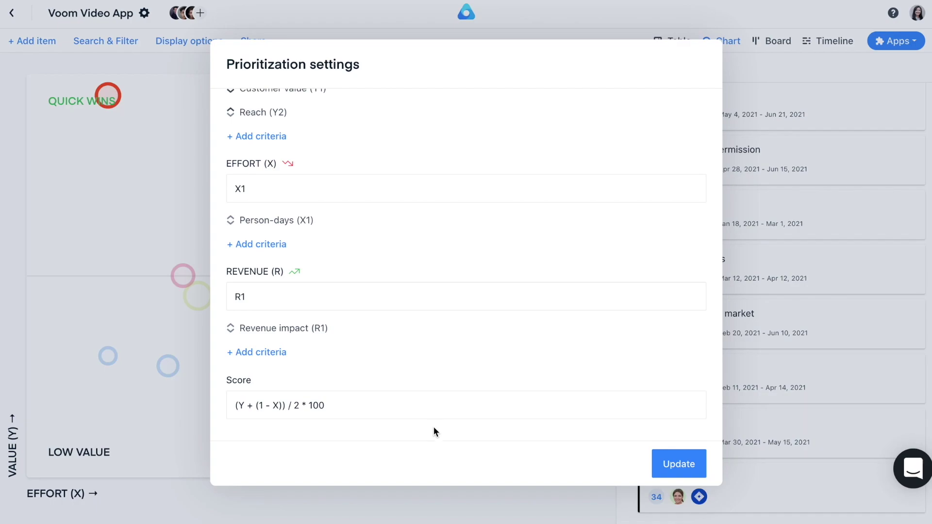